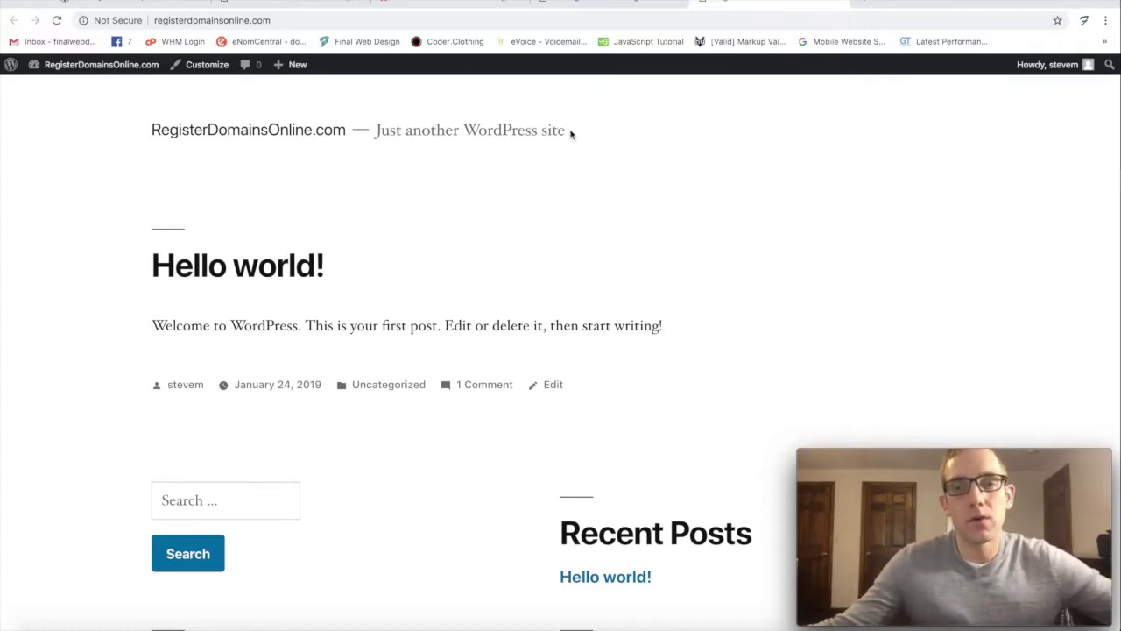
Step: Scroll through the installed Twenty Nineteen themes, then bring up All Pages
scroll(622, 129, "down", 1)
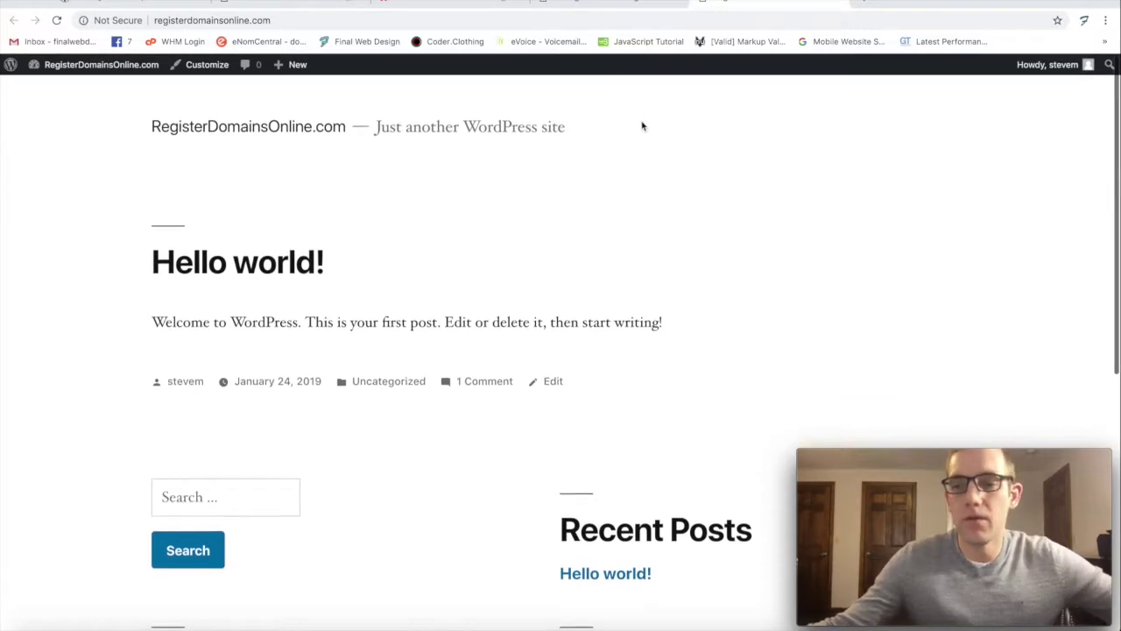
scroll(659, 113, "up", 1)
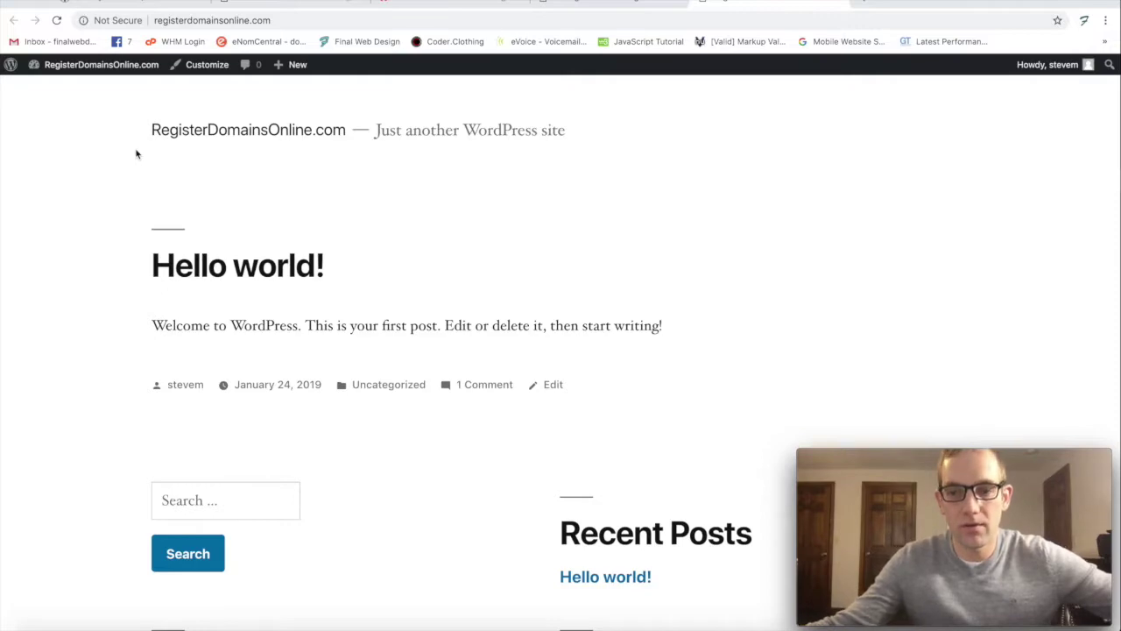
scroll(133, 144, "down", 1)
scroll(130, 132, "down", 5)
scroll(130, 131, "down", 5)
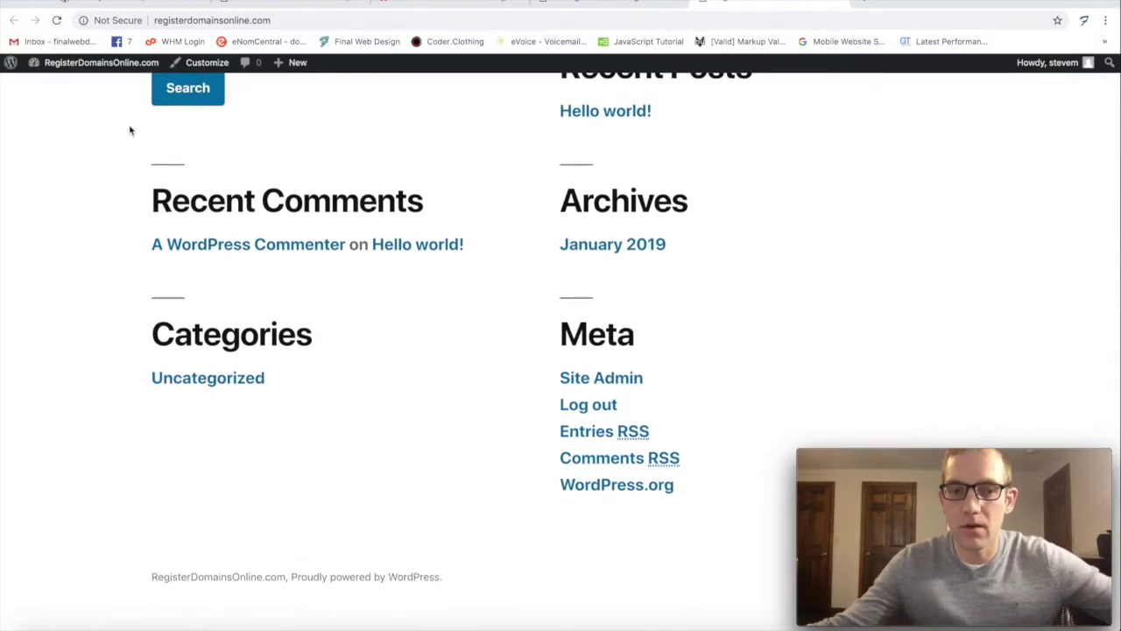
scroll(162, 431, "up", 3)
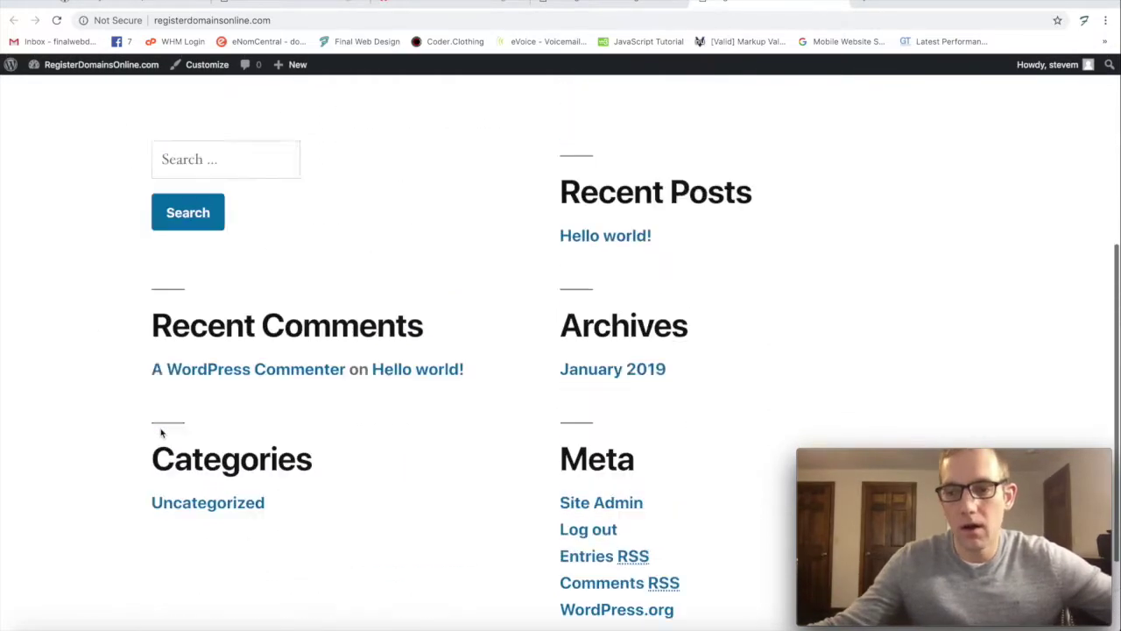
scroll(163, 438, "up", 8)
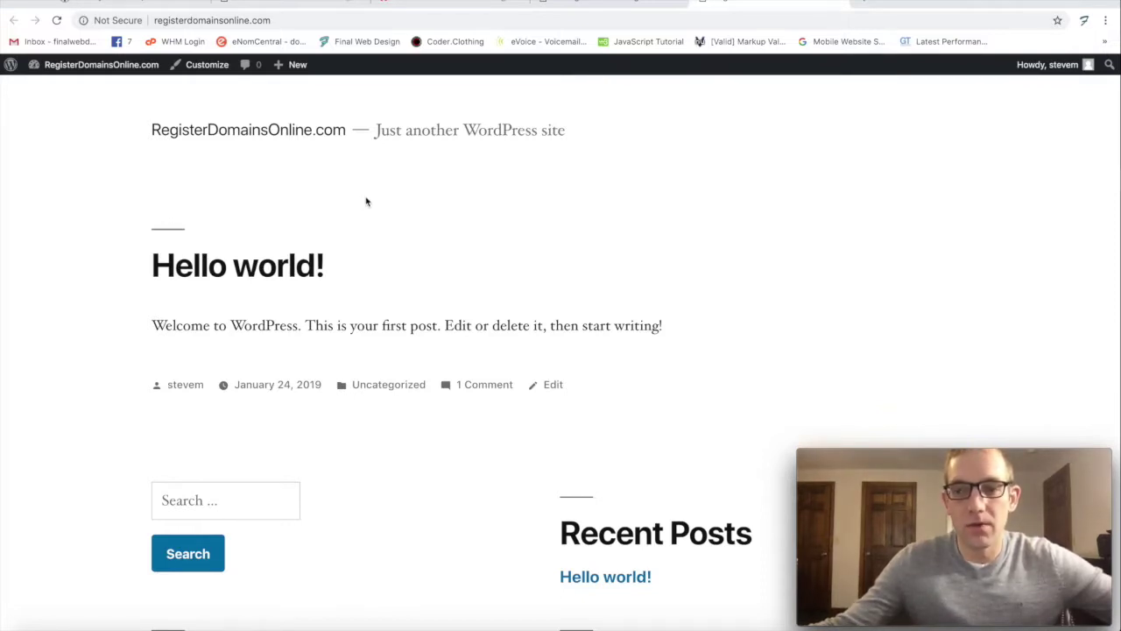
scroll(361, 195, "down", 2)
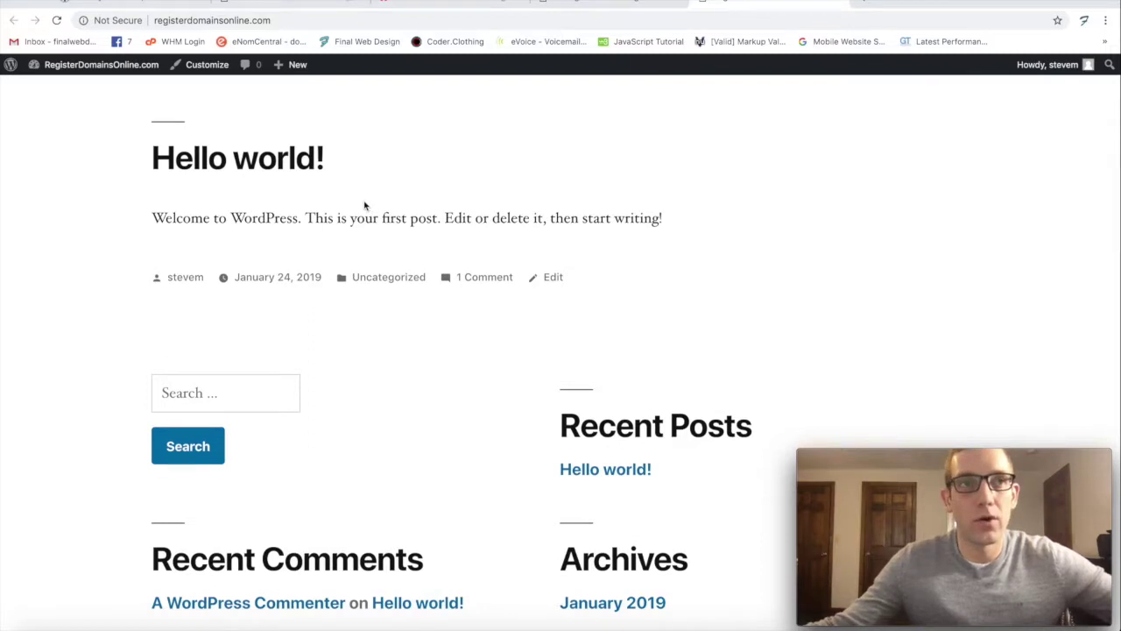
scroll(364, 207, "down", 4)
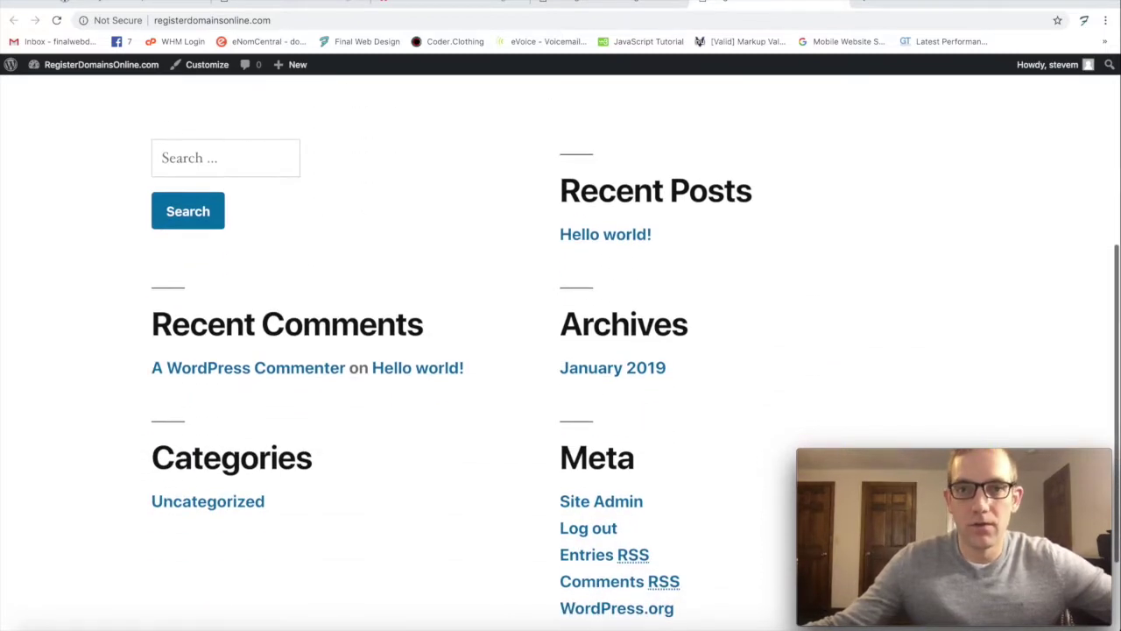
left_click(593, 3)
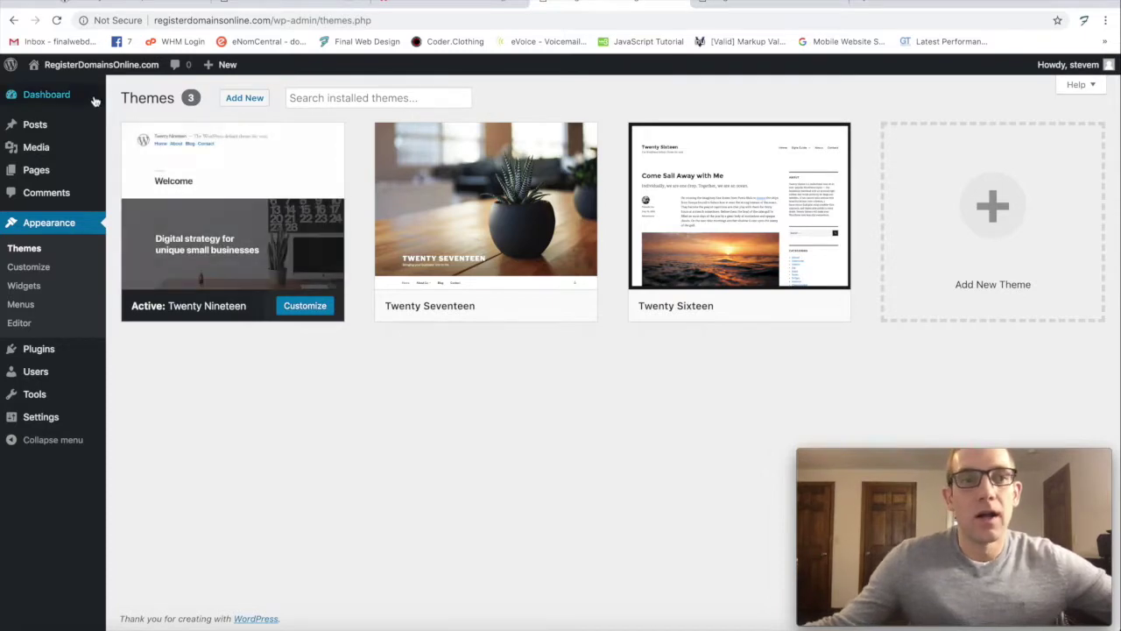
mouse_move(36, 170)
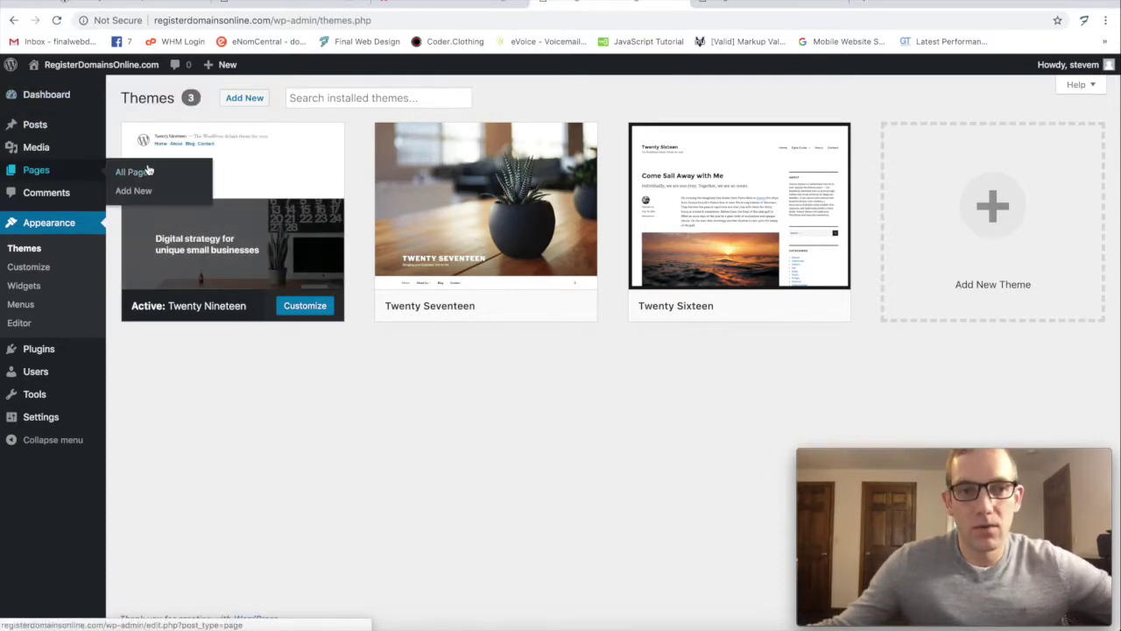
left_click(147, 174)
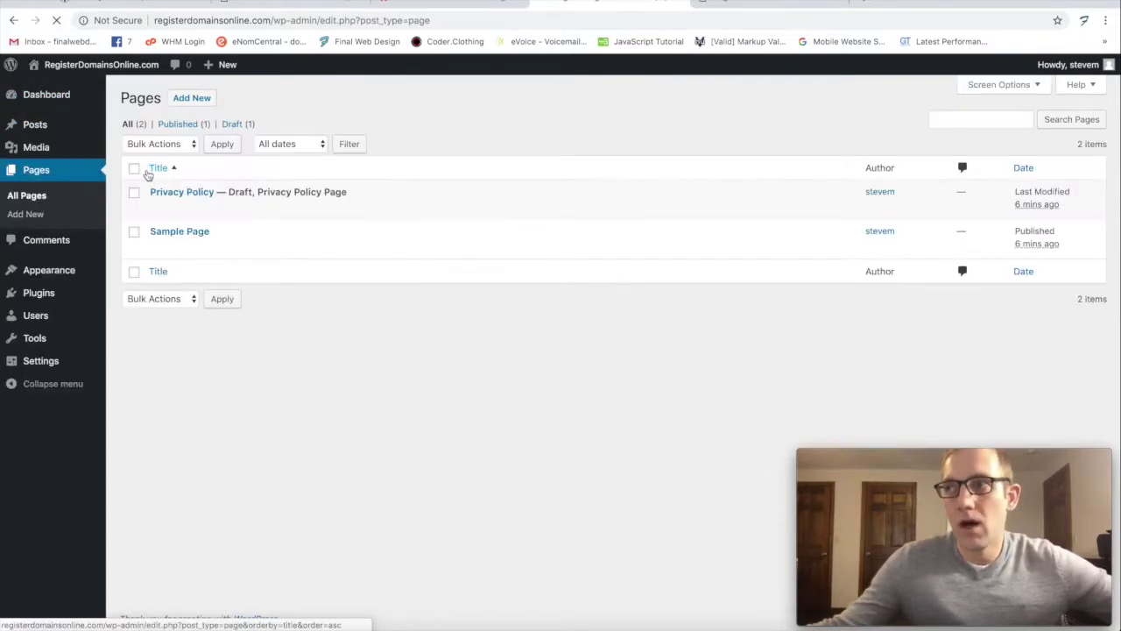
Step: Open Sample Page in Gutenberg and select its title and first paragraph blocks
left_click(159, 249)
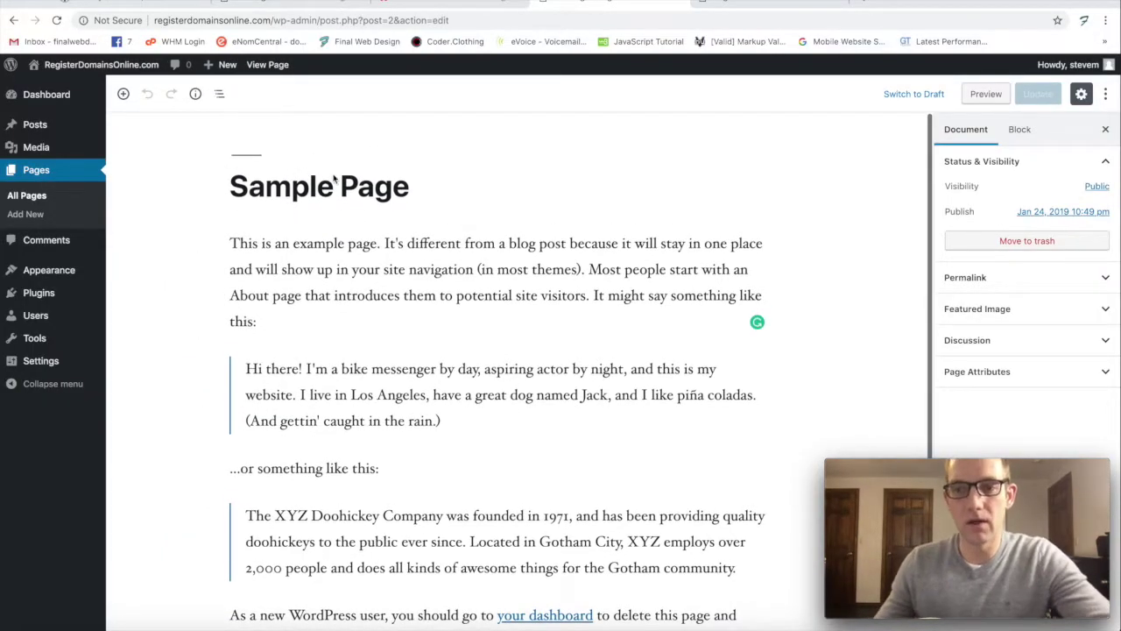
left_click(280, 186)
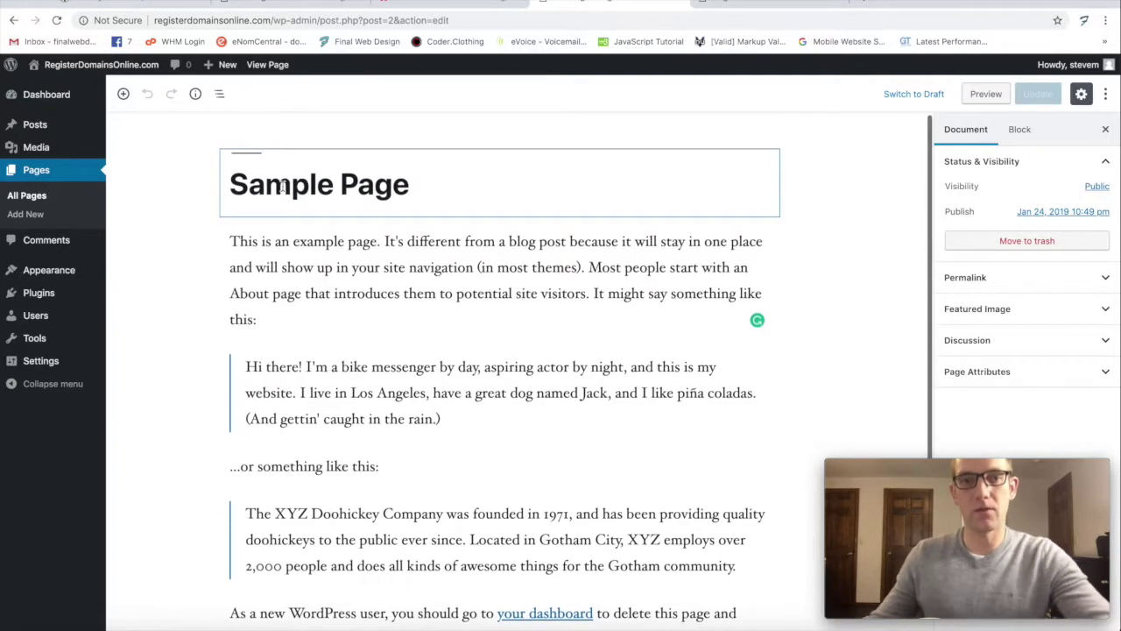
left_click(287, 188)
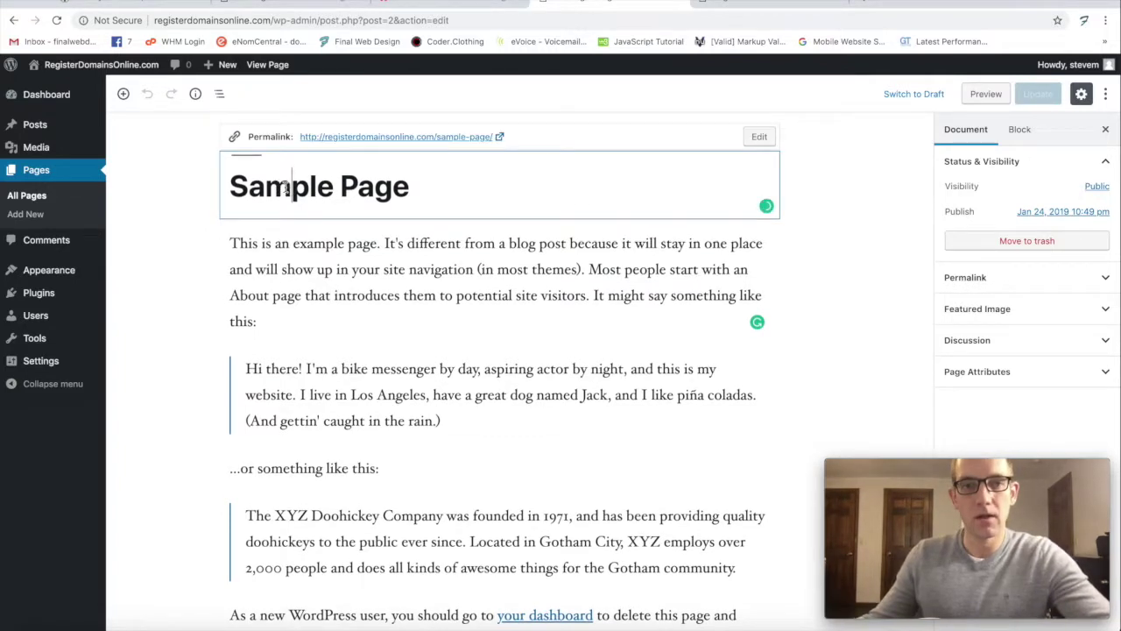
left_click(301, 293)
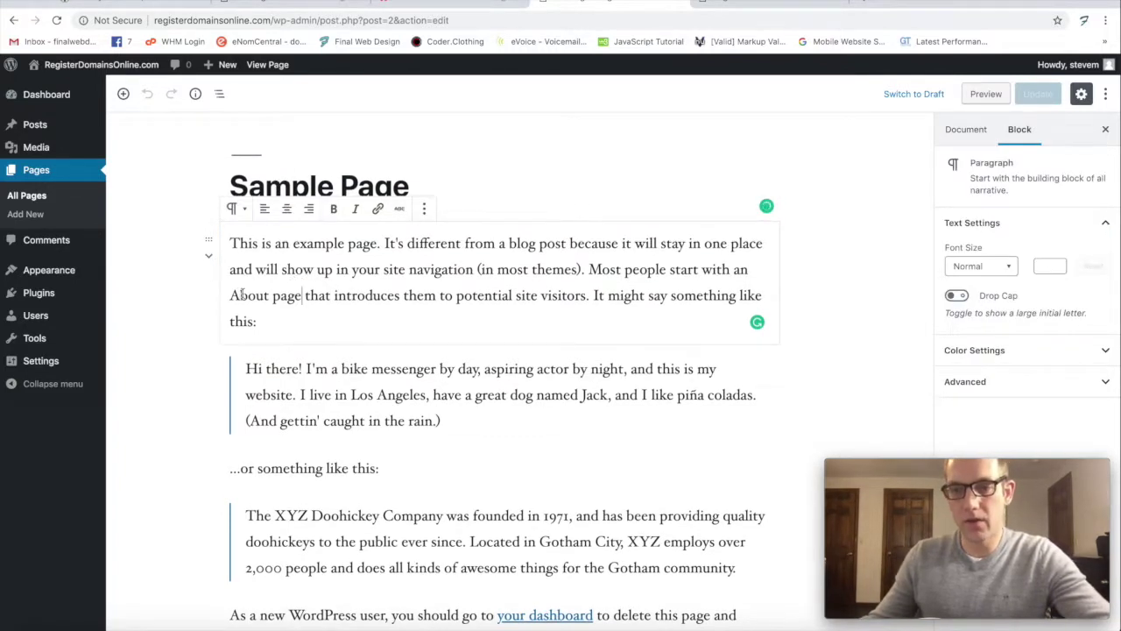
Step: Select the bike messenger quote block, try dragging it down, then show addable blocks
scroll(219, 272, "down", 2)
left_click(270, 288)
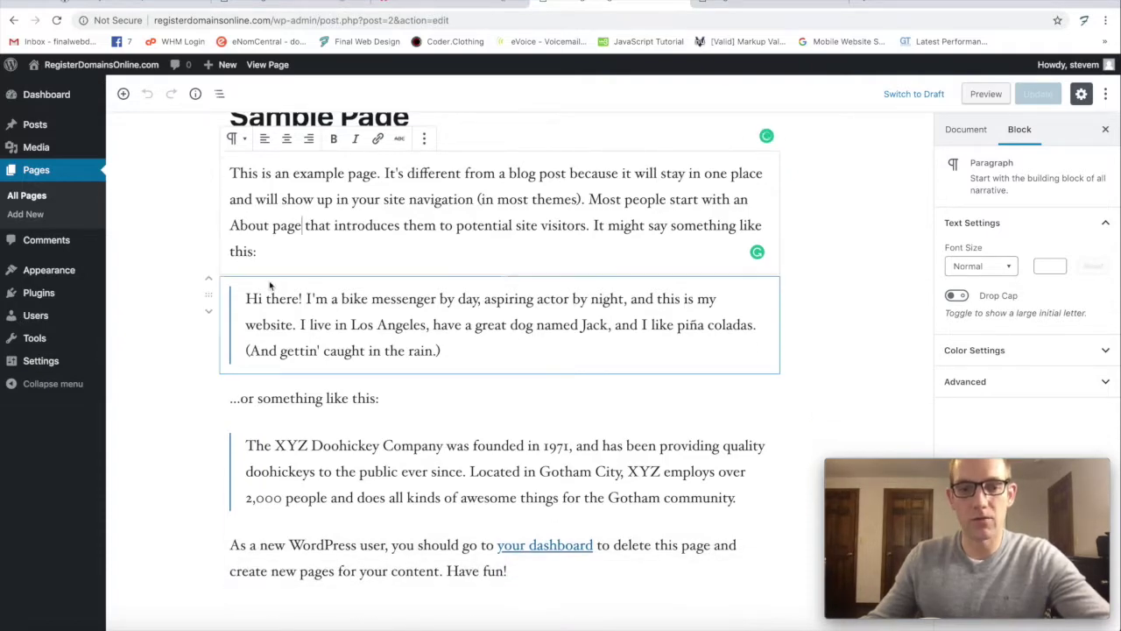
mouse_move(215, 296)
left_mouse_down()
mouse_move(221, 355)
mouse_move(210, 321)
left_mouse_up()
scroll(211, 321, "up", 2)
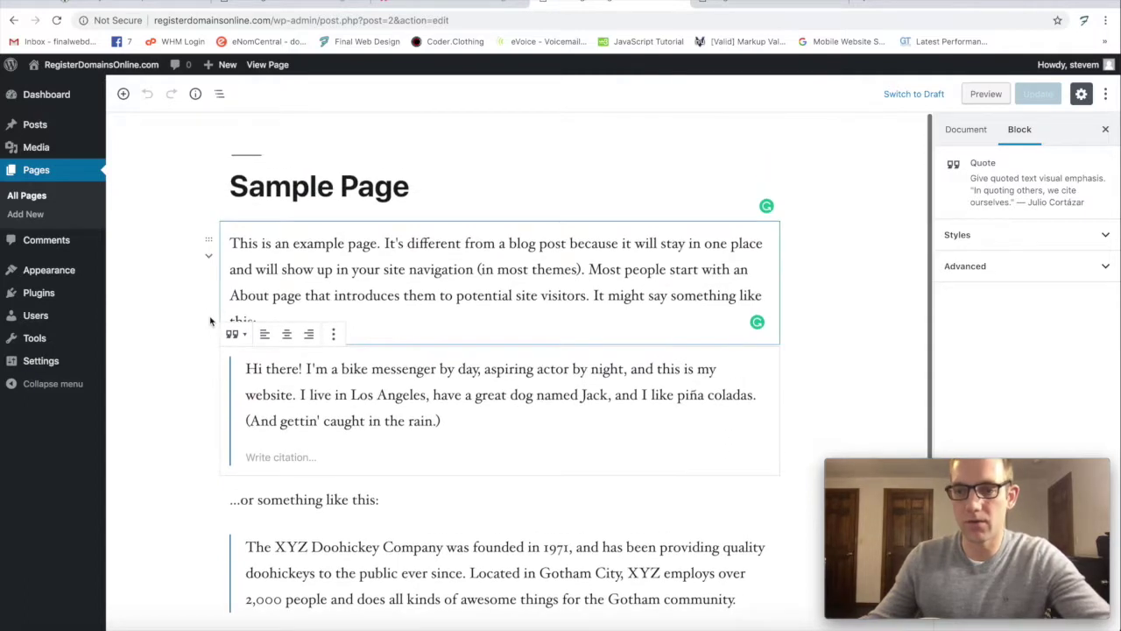
scroll(211, 322, "down", 3)
mouse_move(211, 319)
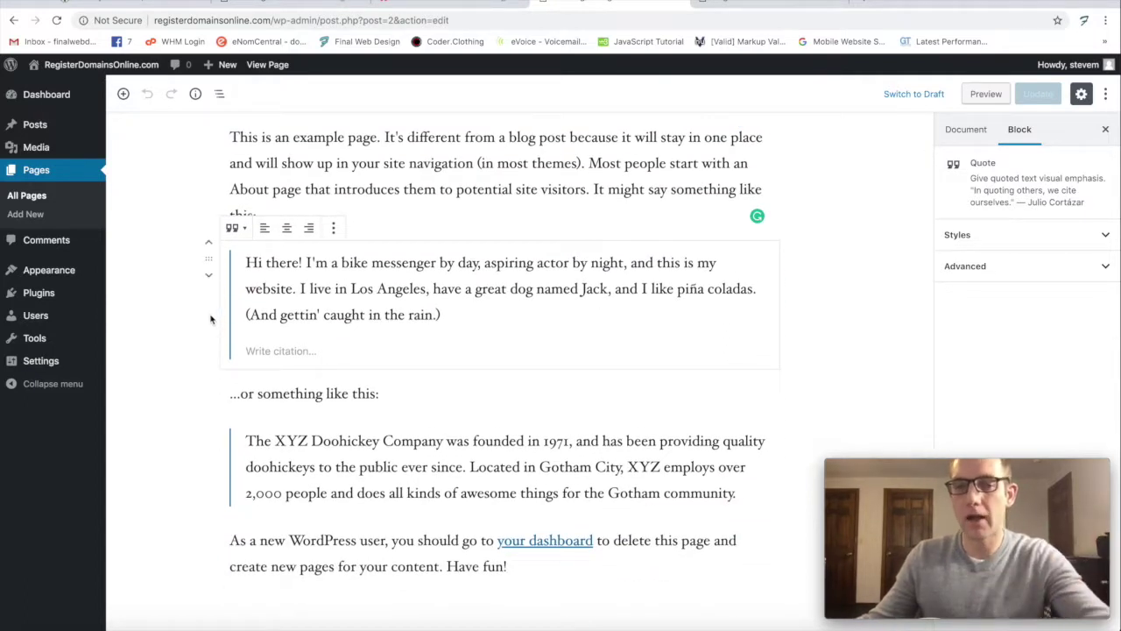
scroll(208, 298, "up", 3)
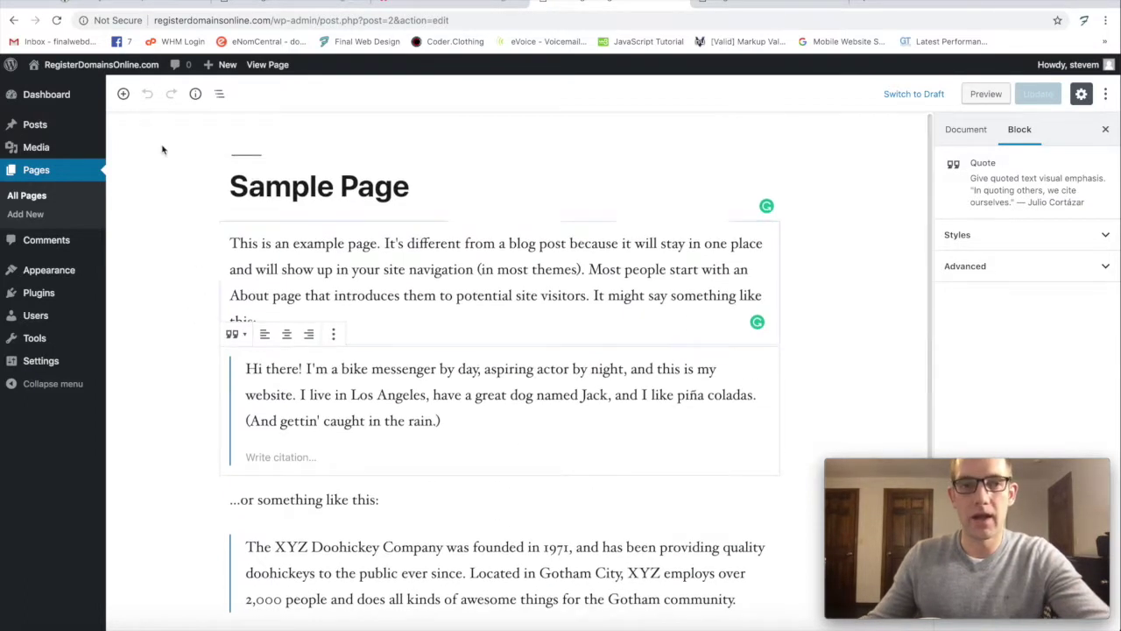
left_click(123, 93)
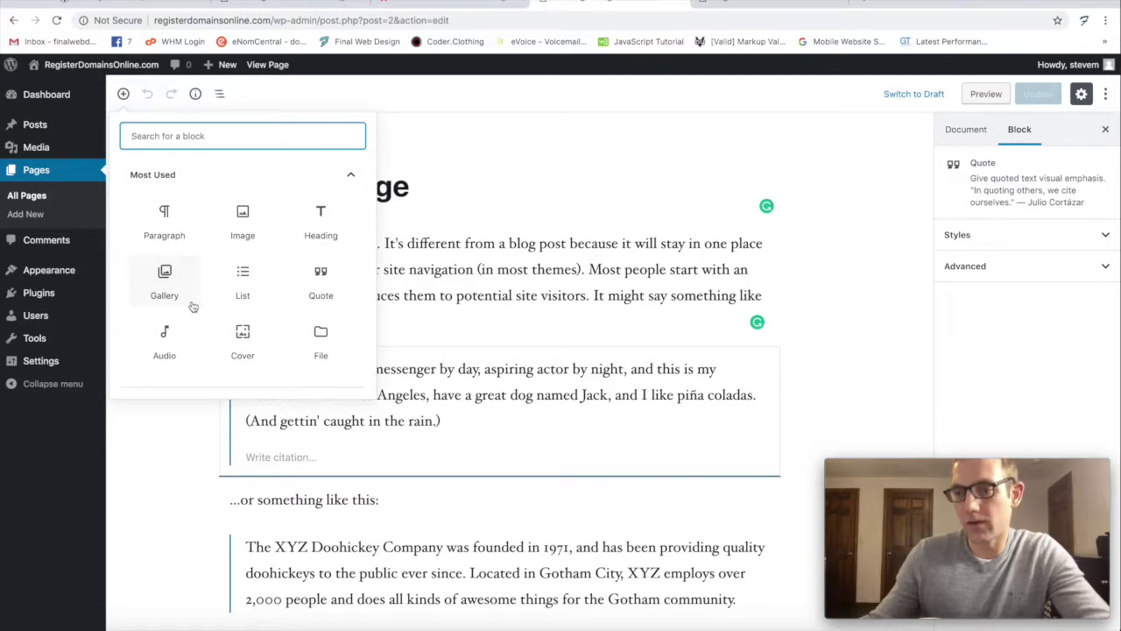
Step: Dismiss the Most Used block inserter to reveal the page's publish settings
left_click(162, 446)
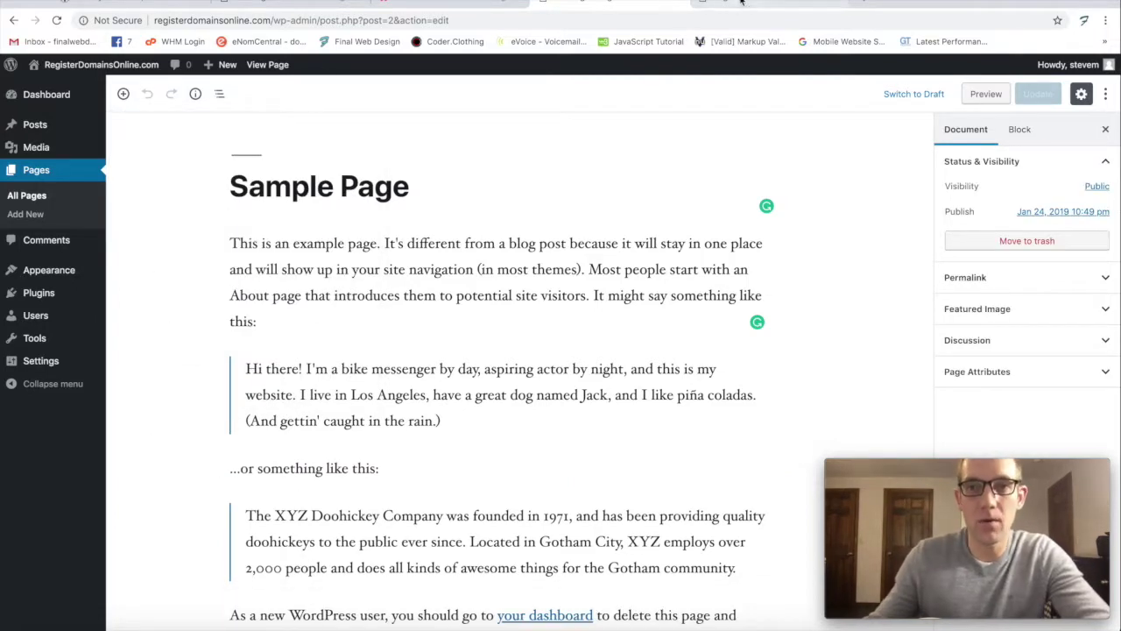
Step: View and scroll the RegisterDomainsOnline site's front end
left_click(618, 3)
scroll(543, 175, "up", 2)
scroll(521, 205, "up", 3)
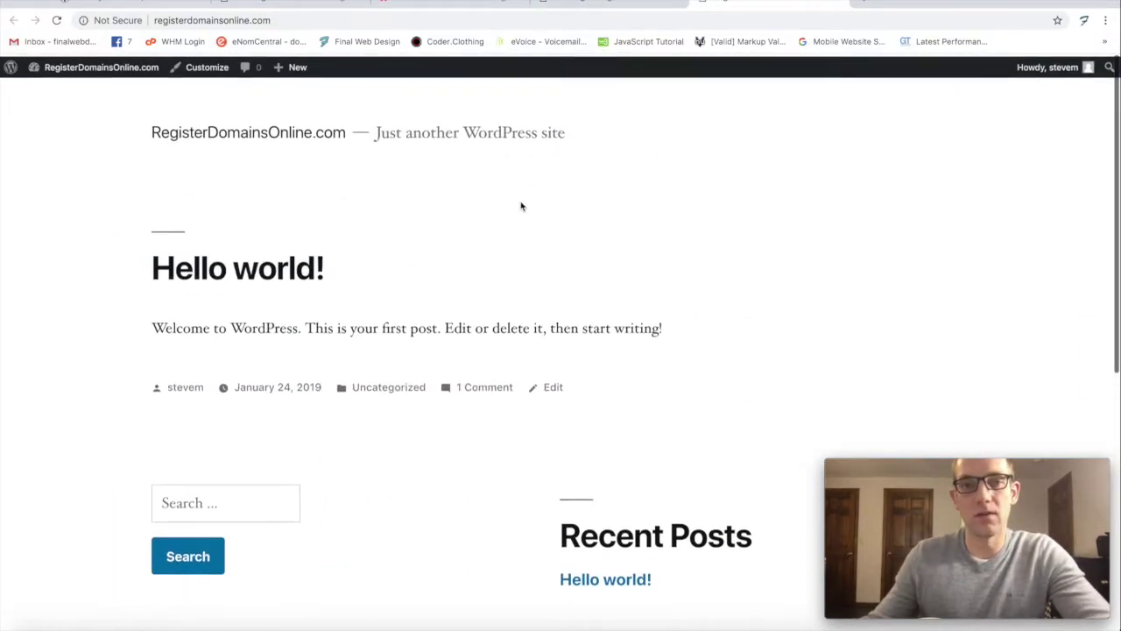
scroll(158, 152, "down", 2)
scroll(183, 150, "down", 4)
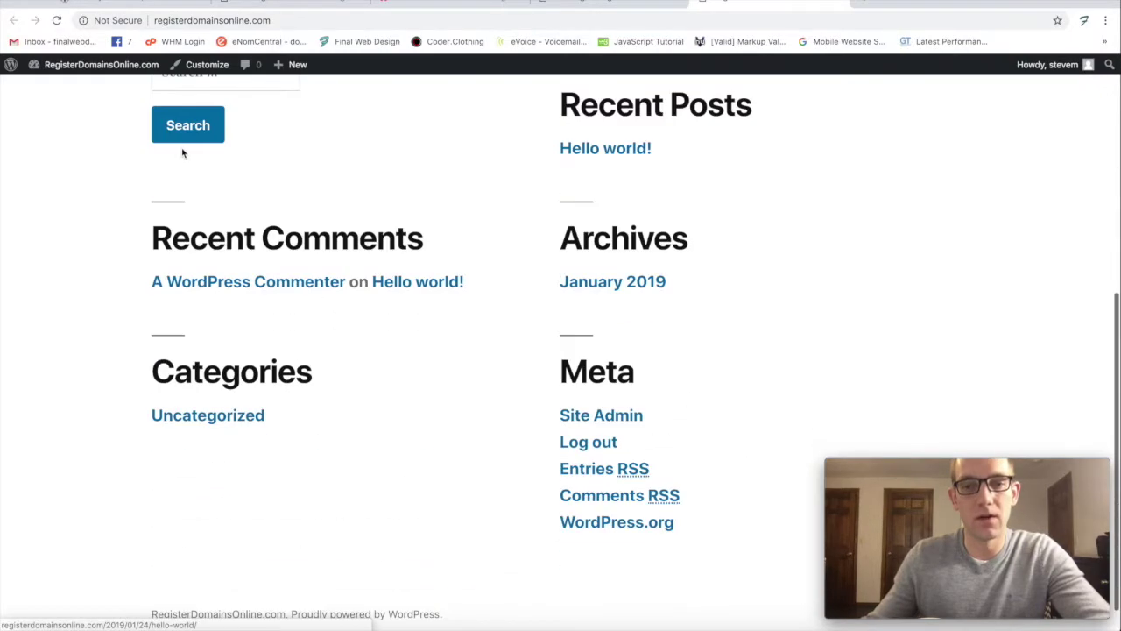
Step: Go to the Miami Marketing Company dashboard and visit its live homepage
left_click(512, 5)
left_click(438, 3)
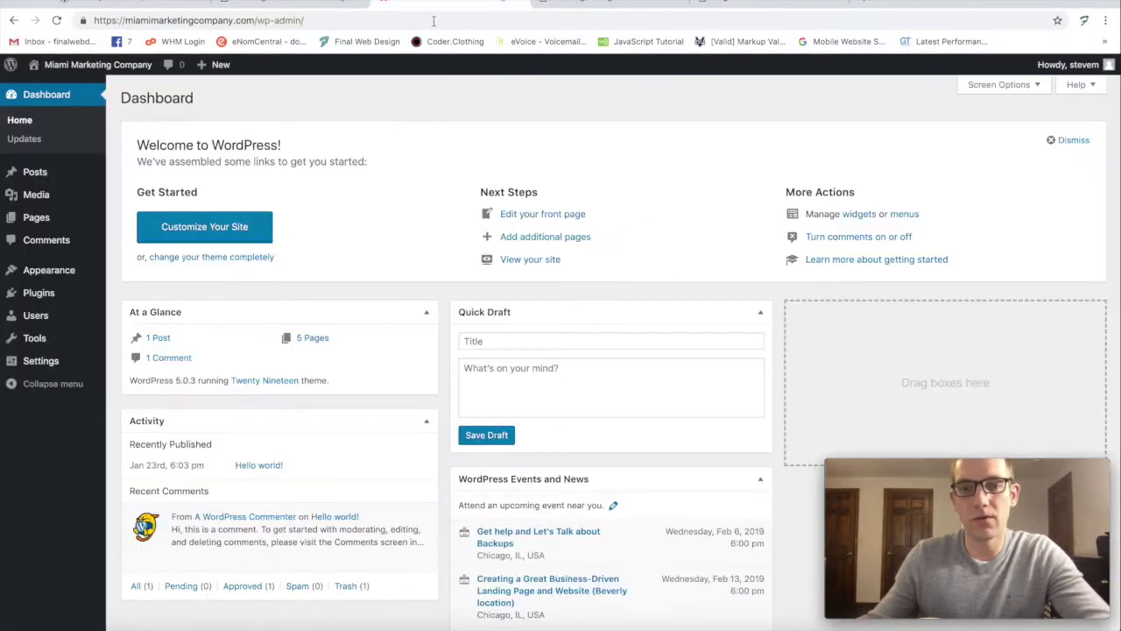
mouse_move(97, 64)
left_click(53, 88)
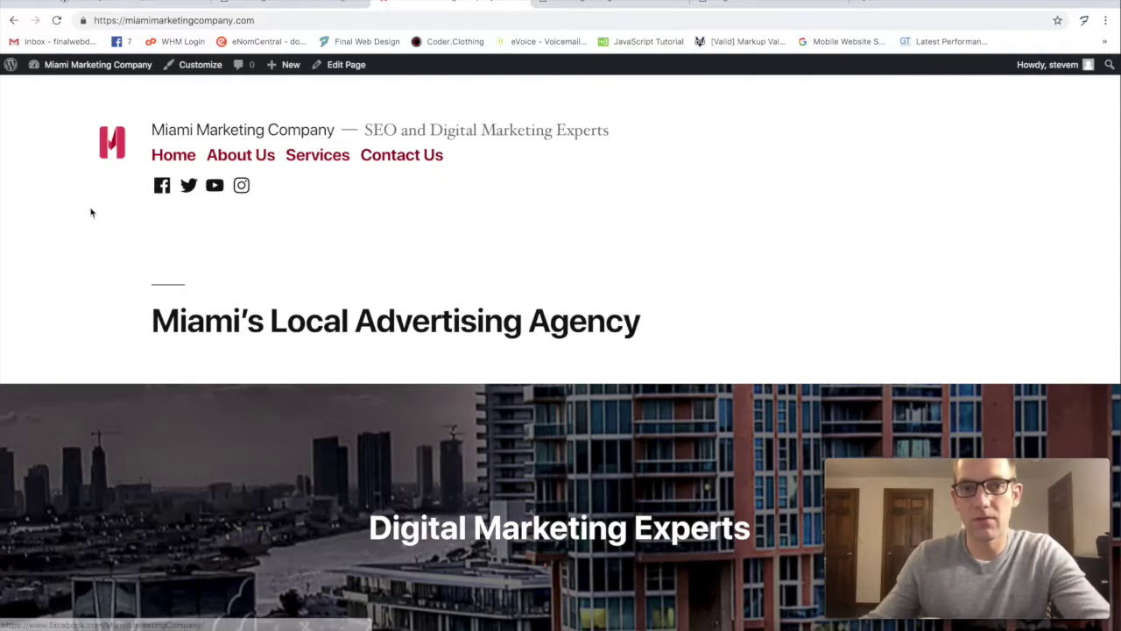
scroll(90, 210, "down", 2)
scroll(110, 208, "down", 2)
scroll(110, 205, "up", 2)
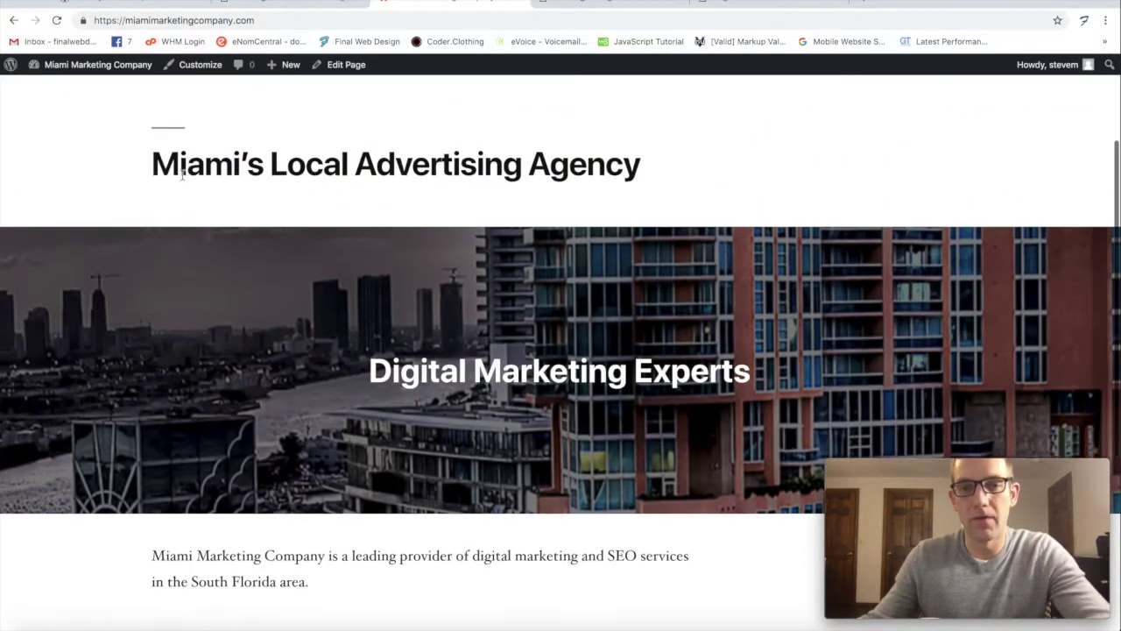
scroll(182, 175, "up", 2)
right_click(561, 190)
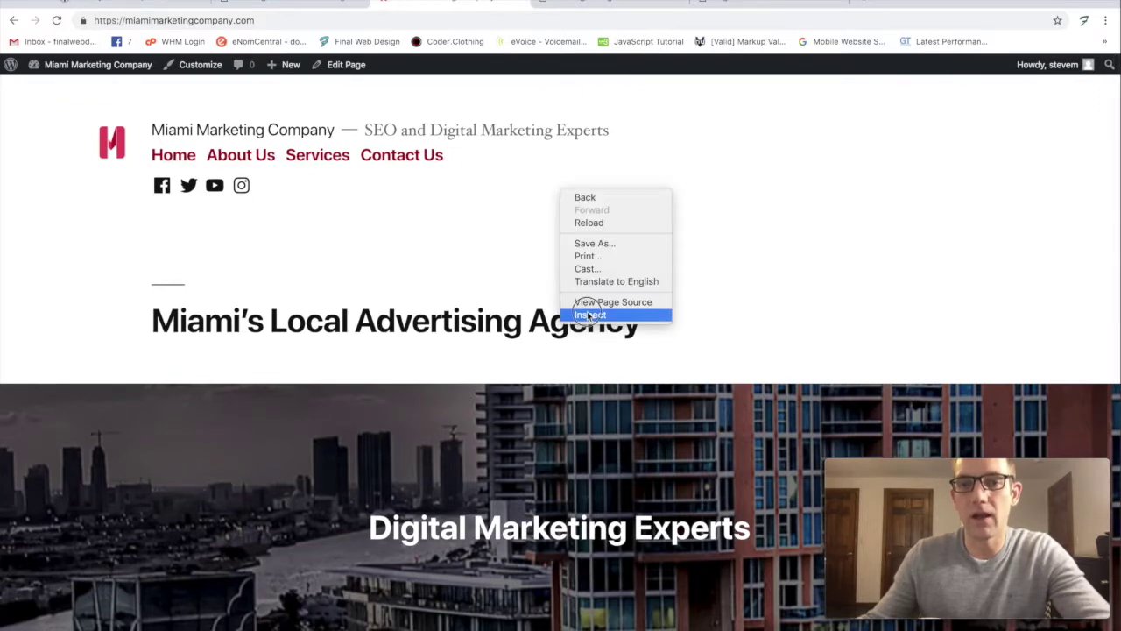
Step: Open Chrome DevTools on the Miami homepage and scroll the phone-size preview
left_click(590, 316)
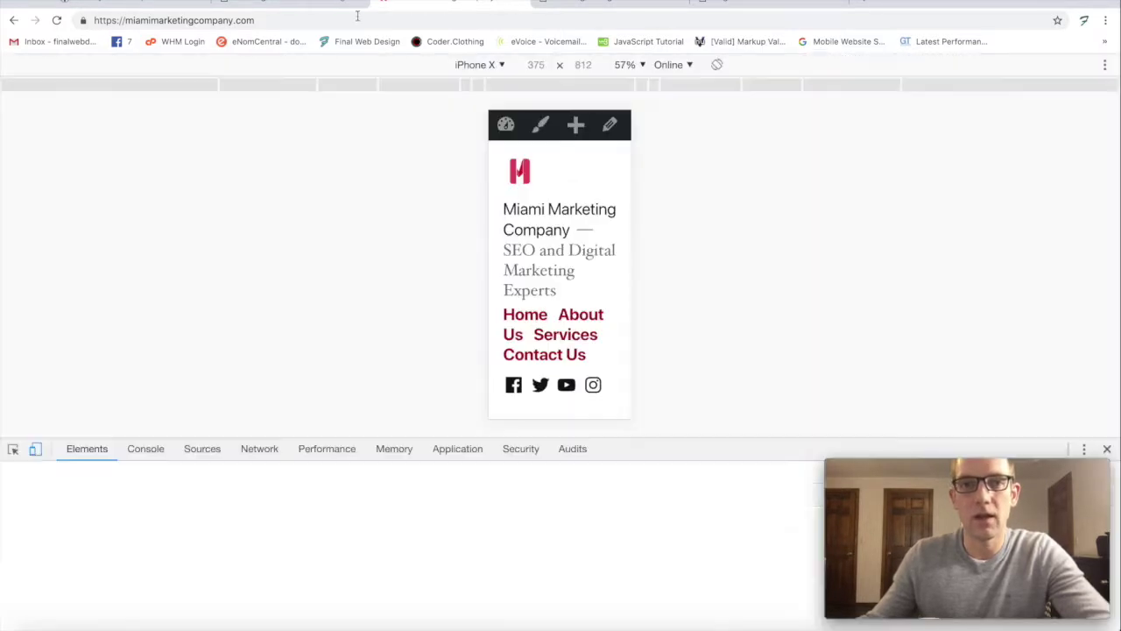
scroll(546, 231, "down", 5)
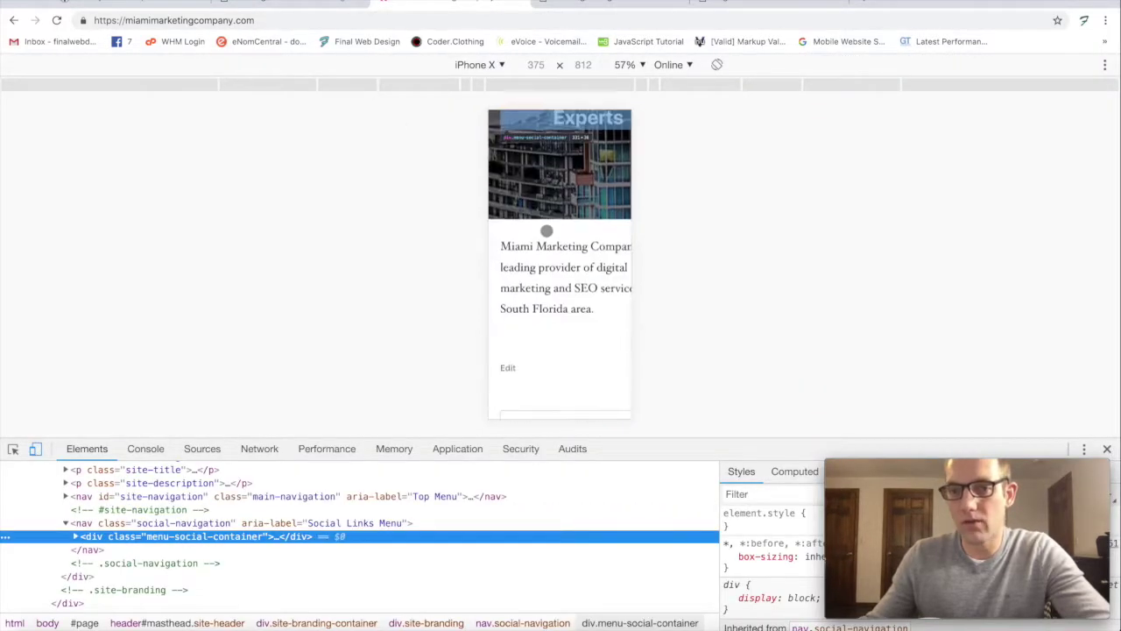
scroll(541, 231, "up", 6)
scroll(519, 208, "up", 3)
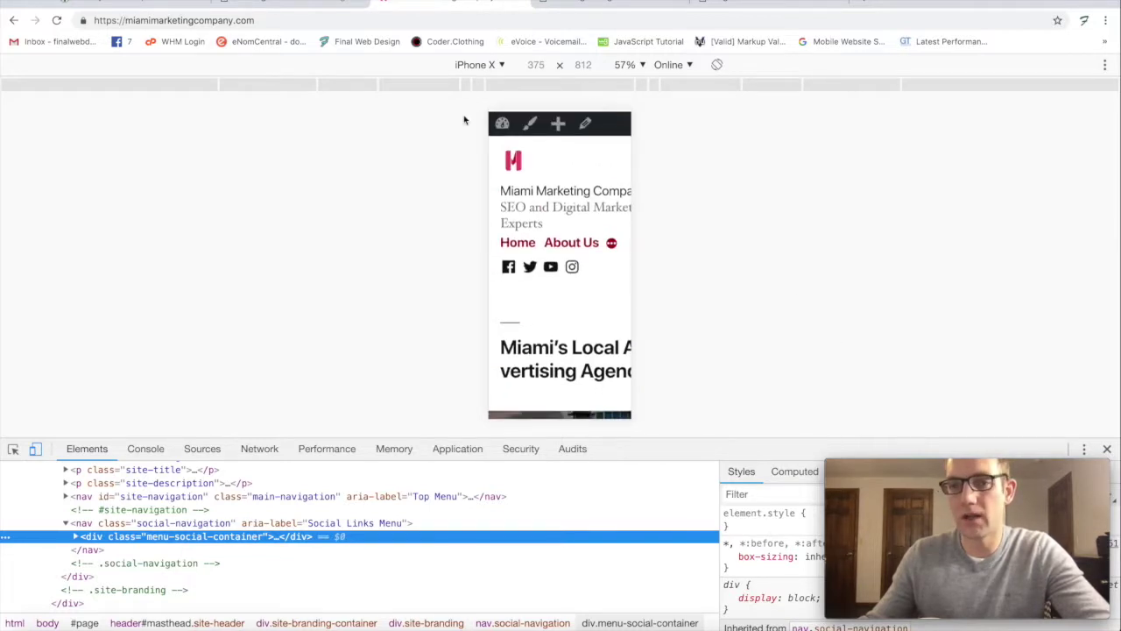
Step: Switch the preview to a wide Responsive width, then go to the Privacy Policy editor
left_click(473, 65)
left_click(469, 82)
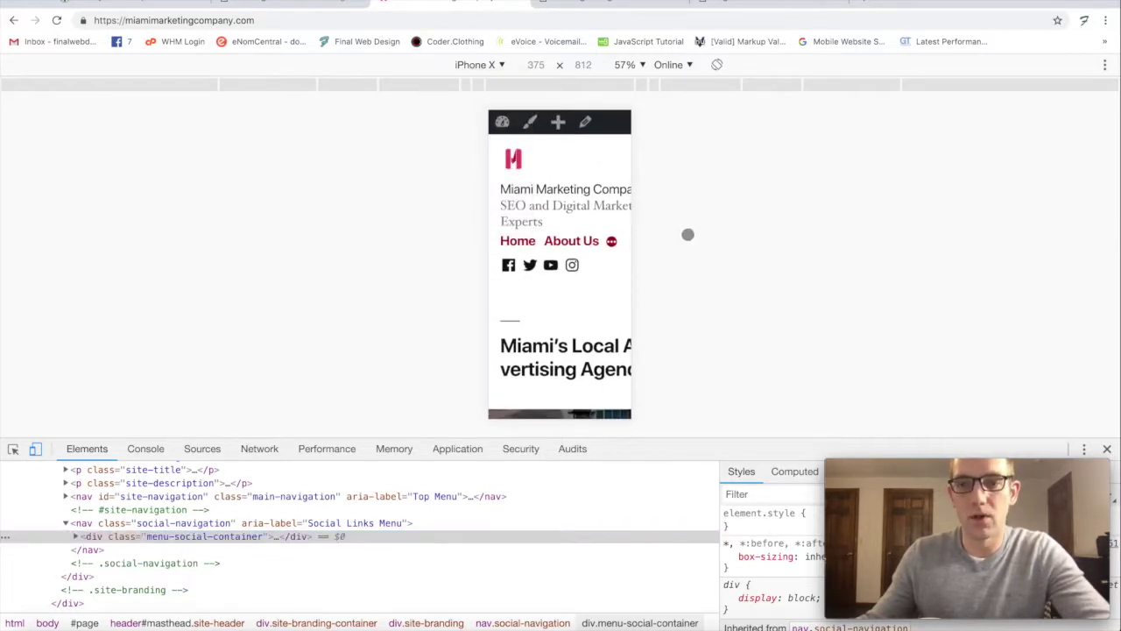
scroll(355, 261, "down", 3)
scroll(355, 260, "down", 3)
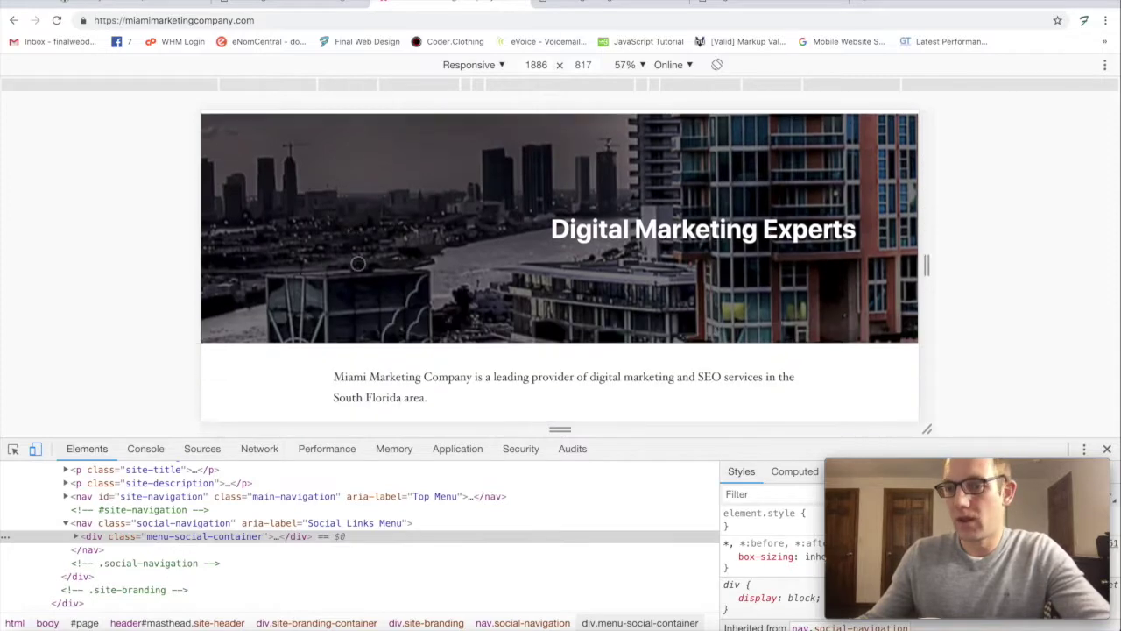
scroll(358, 258, "down", 5)
scroll(359, 257, "up", 10)
left_click(276, 2)
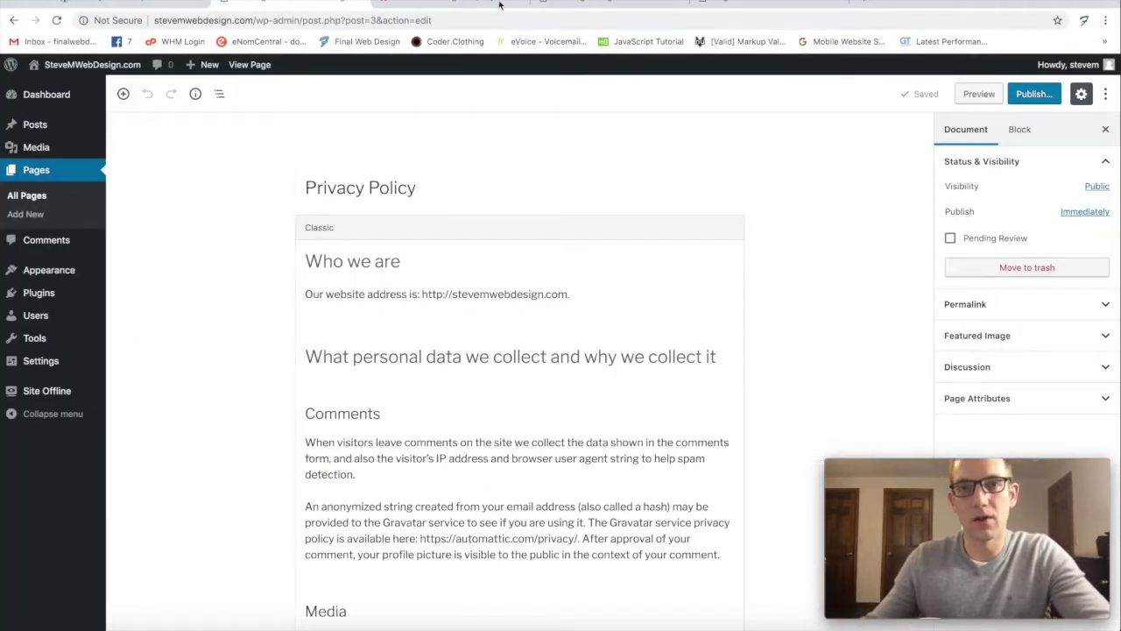
Step: Move from the Sample Page editor to the Hello world! front page, then Google Images
left_click(613, 3)
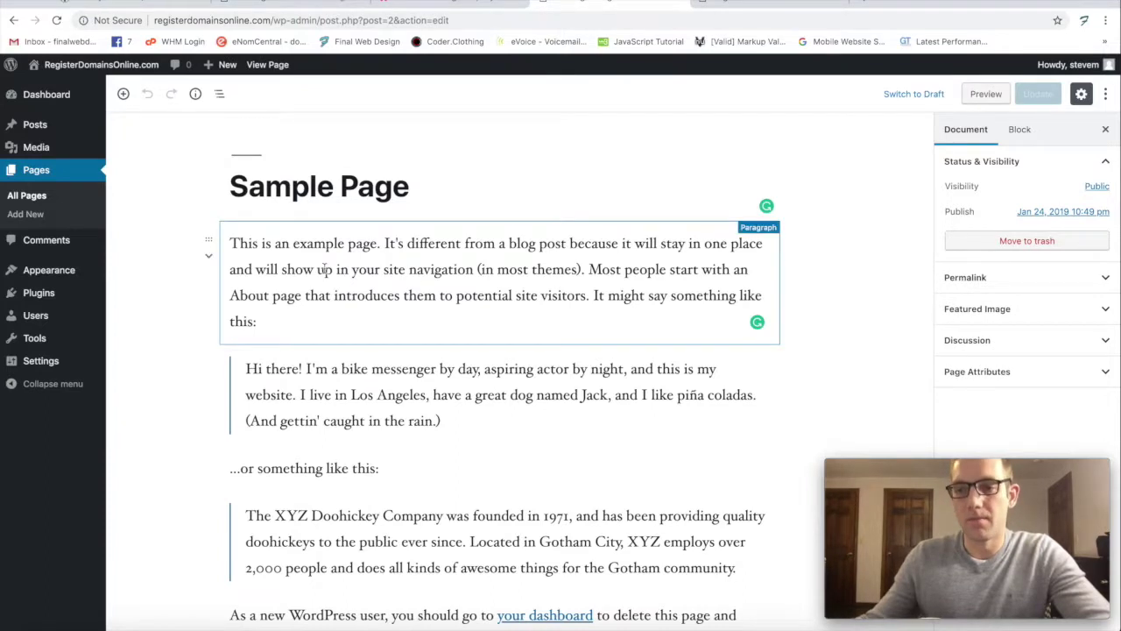
scroll(320, 267, "down", 2)
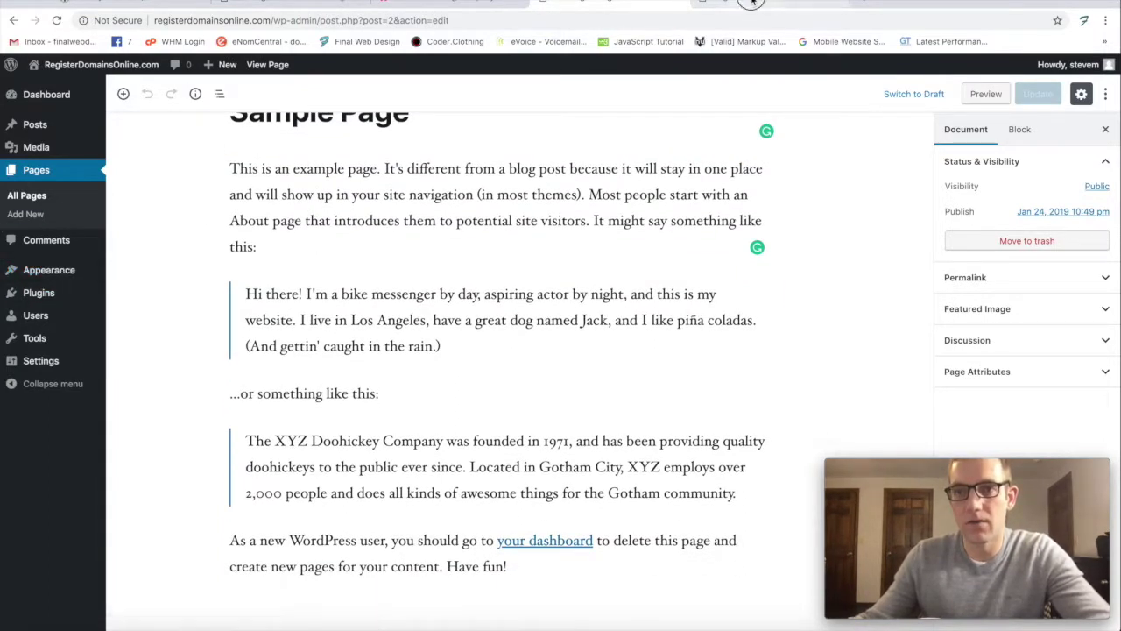
left_click(710, 7)
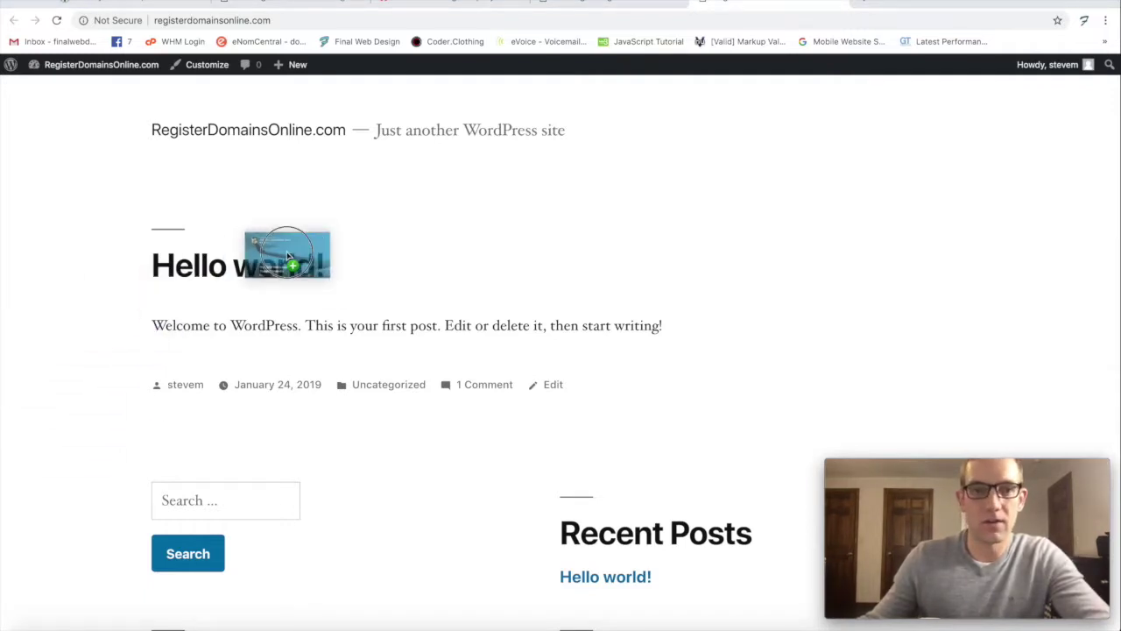
left_click_drag(35, 403, 316, 263)
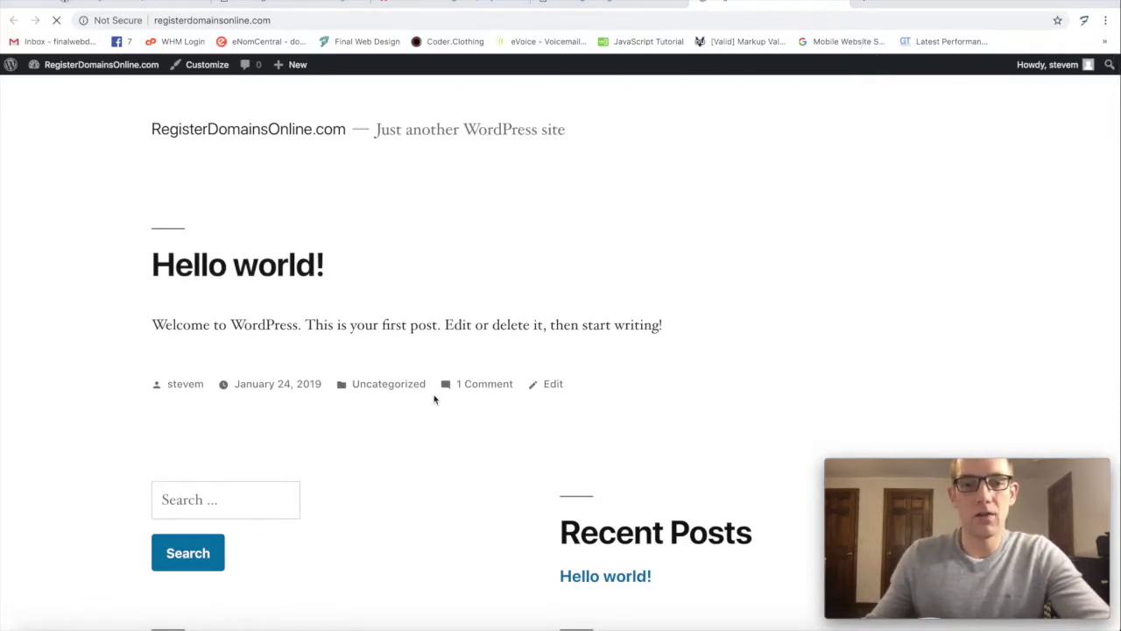
key("ctrl+shift+Tab")
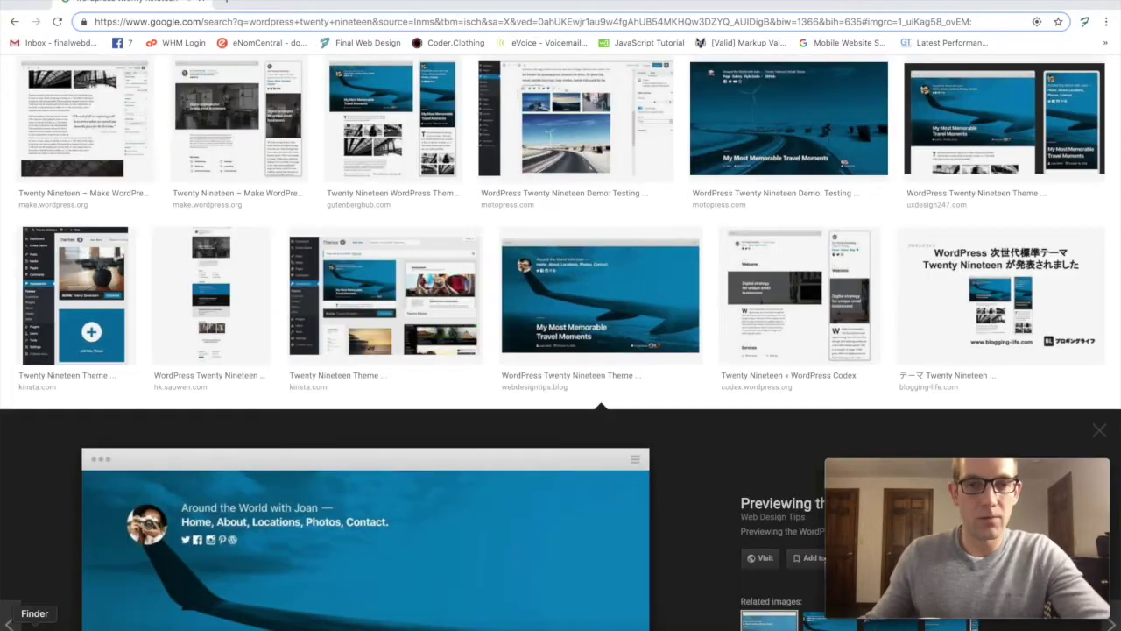
Step: Close the Desktop Finder window and scroll to the full travel-blog demo preview
left_click(31, 624)
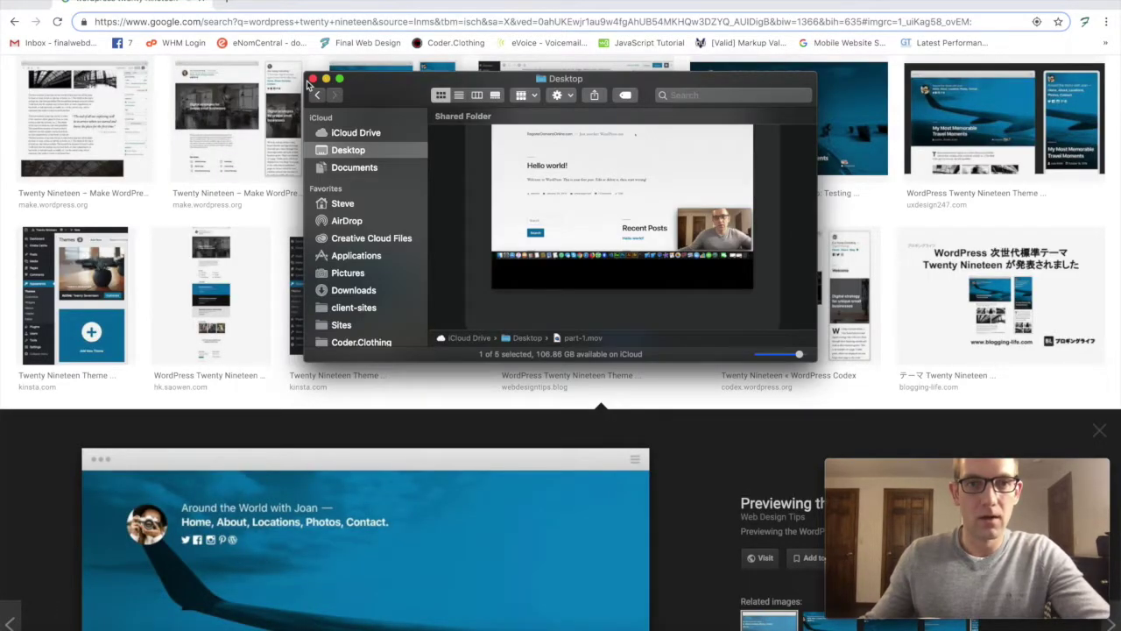
left_click(313, 77)
scroll(525, 444, "down", 3)
scroll(491, 350, "down", 3)
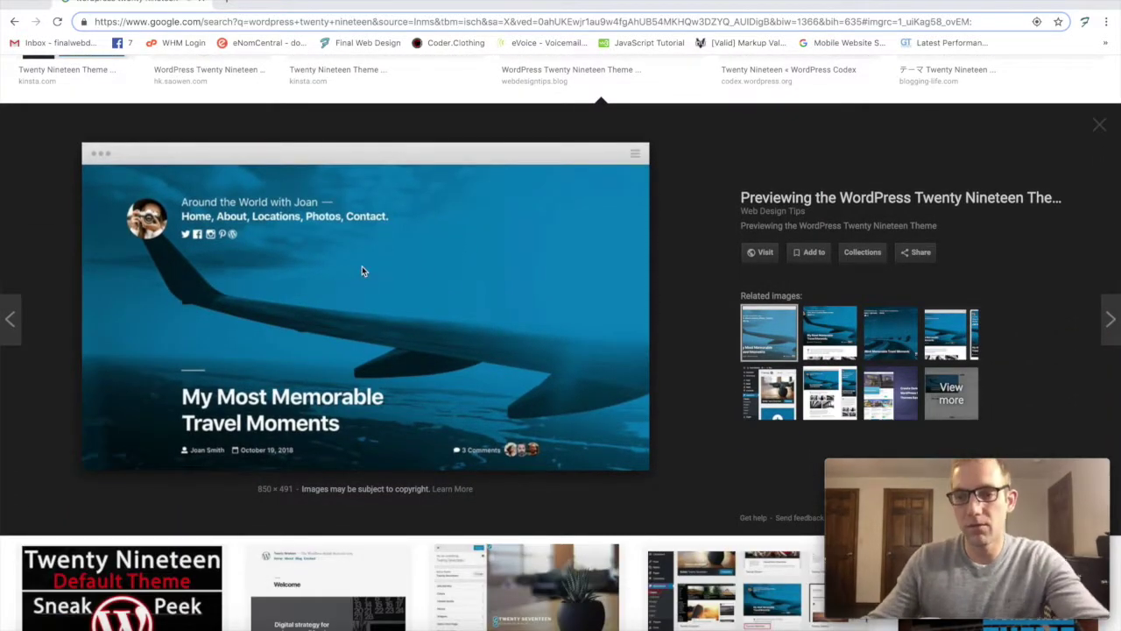
Step: Return to the RegisterDomainsOnline tab with the Hello world! front page
left_click(14, 2)
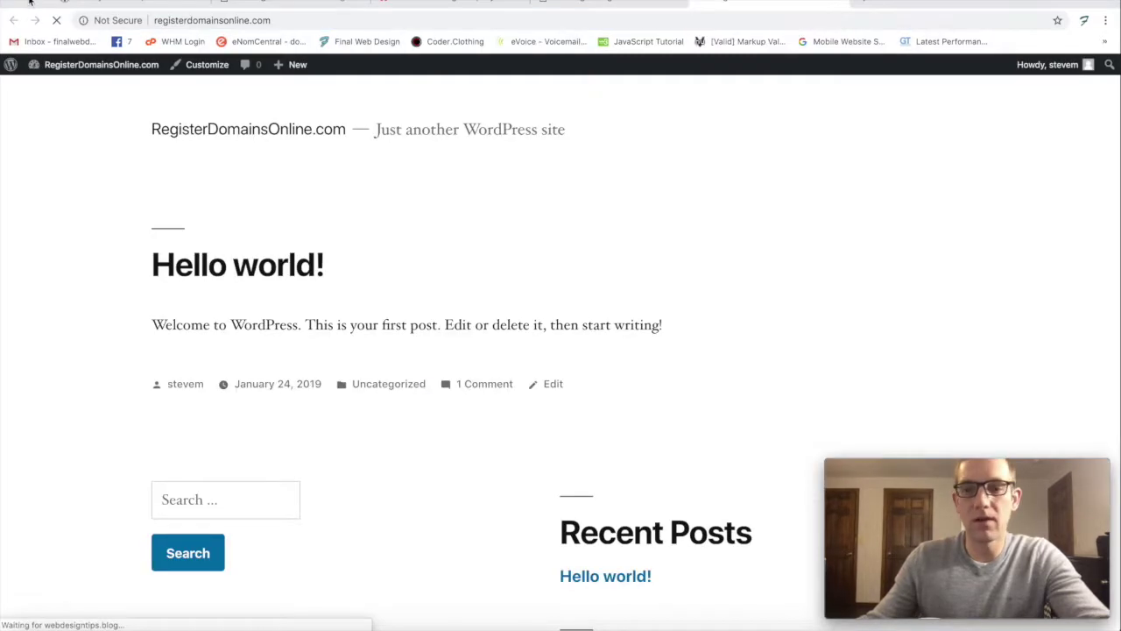